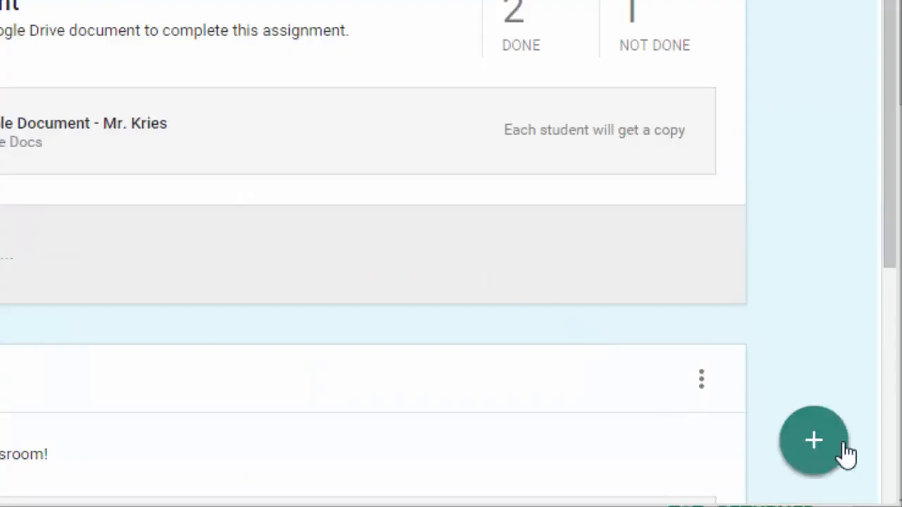
Create a new question post asking "What do you know about computer programming?"
mouse_move(845, 455)
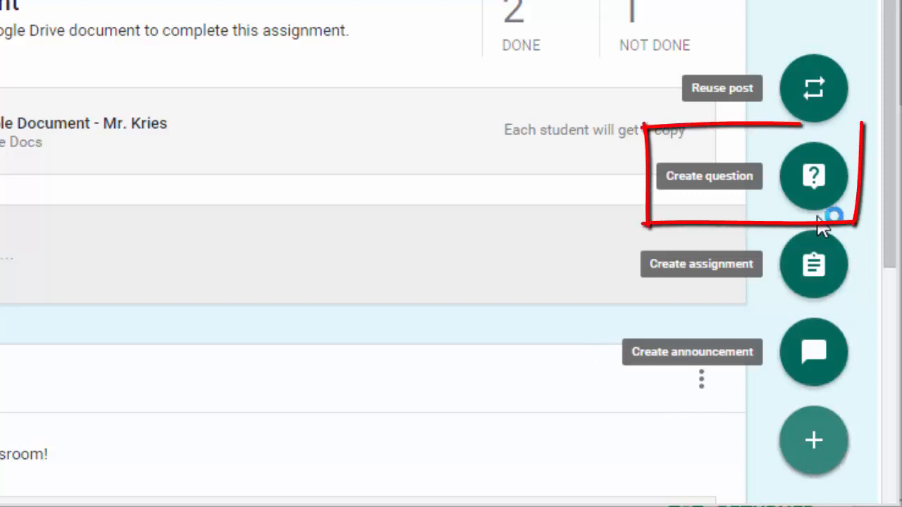
click(817, 180)
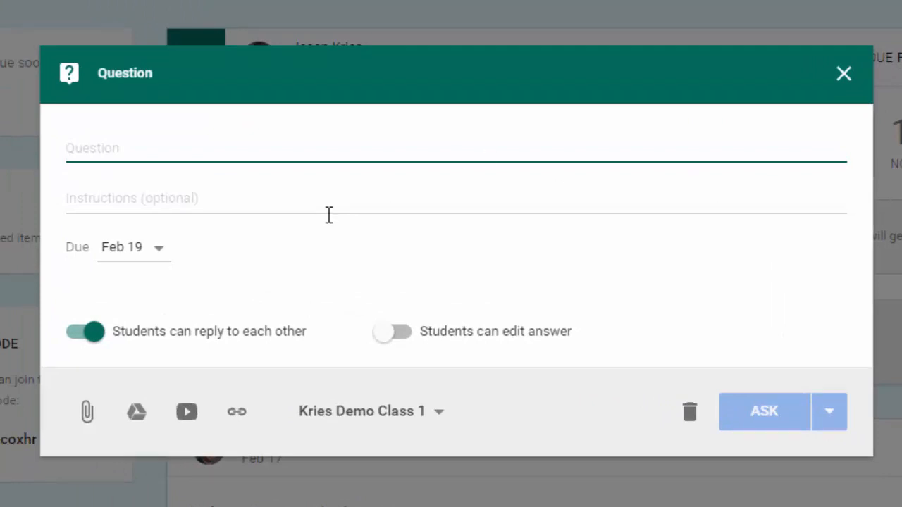
text(What do you )
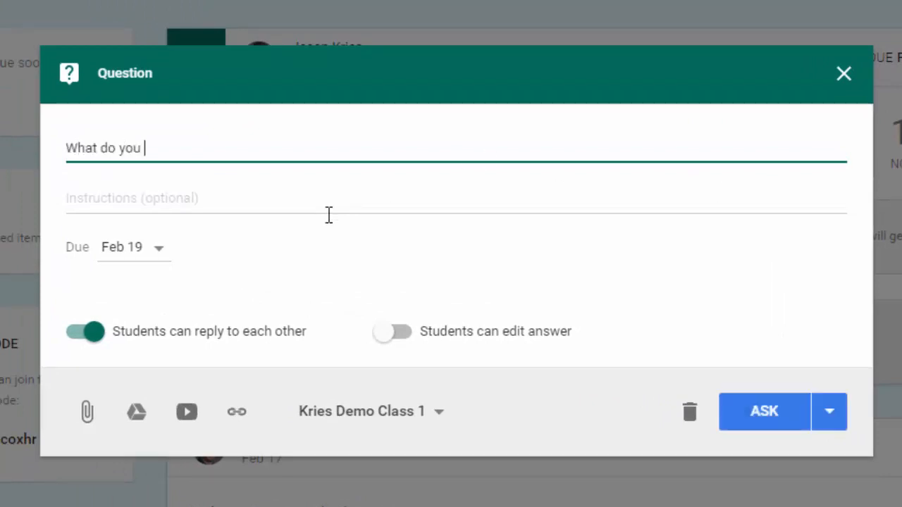
text(know about computer programming?)
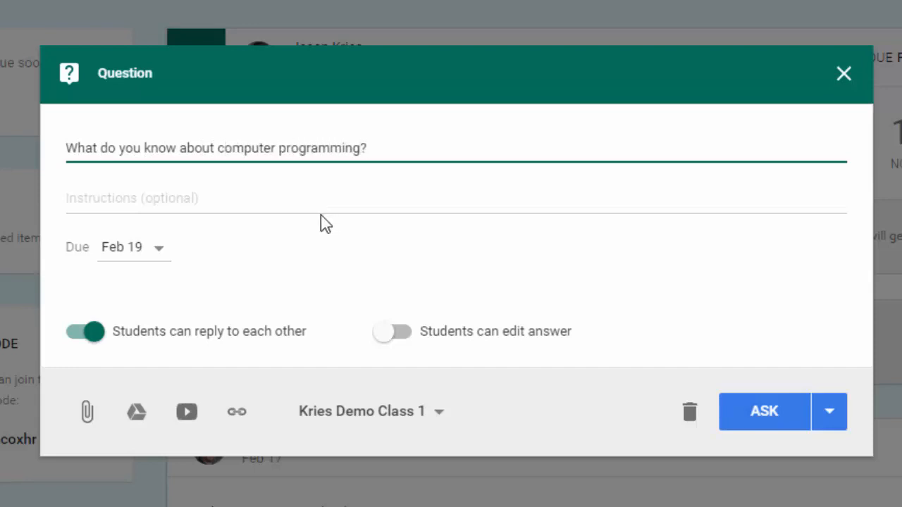
Add the instructions "Please answer in complete sentences." to the question
click(151, 198)
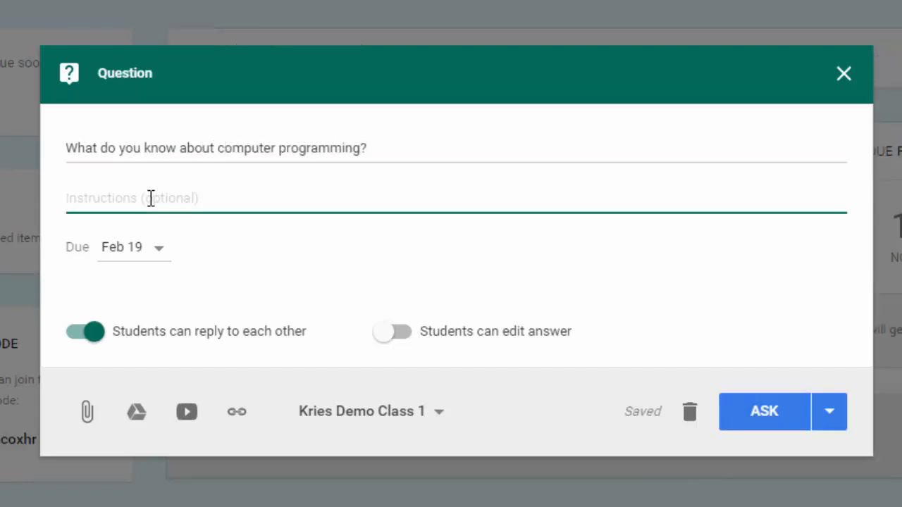
text(Please answer in a)
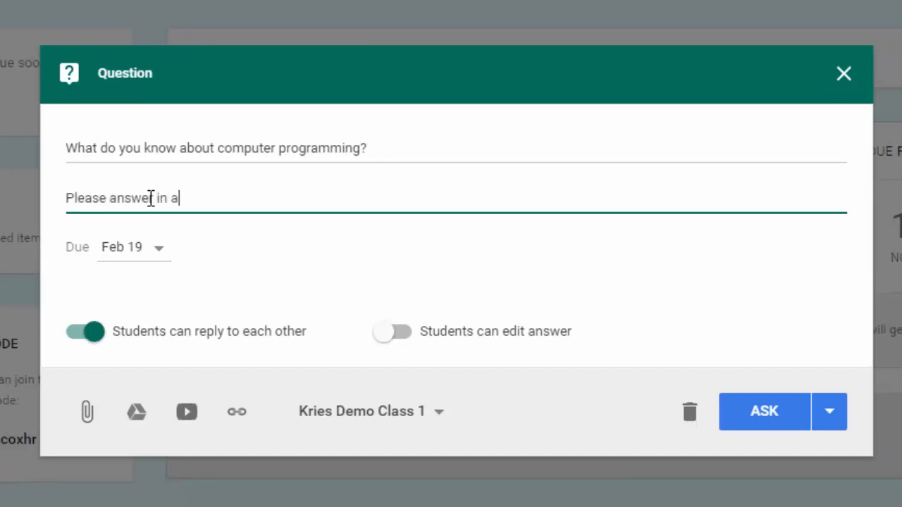
key(BackSpace)
text(complete sentences.)
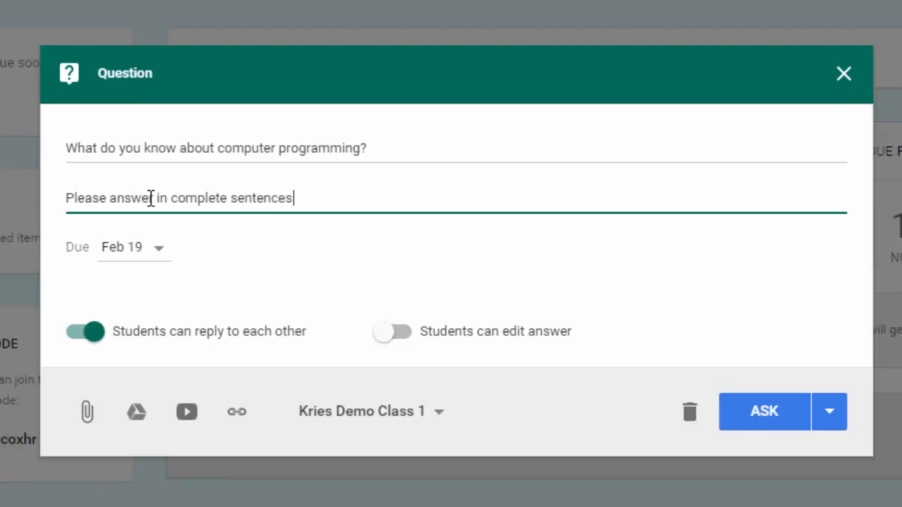
Change the question's due date to Feb 22, 2016
click(157, 254)
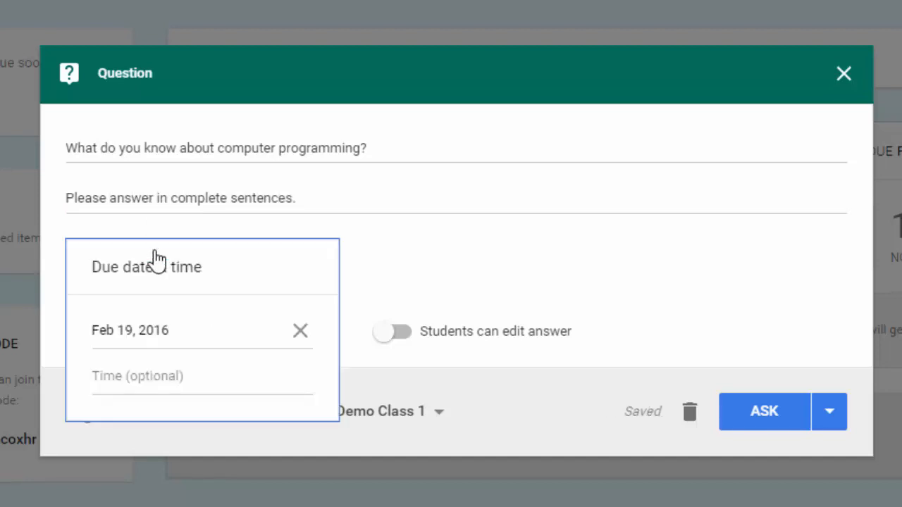
click(185, 330)
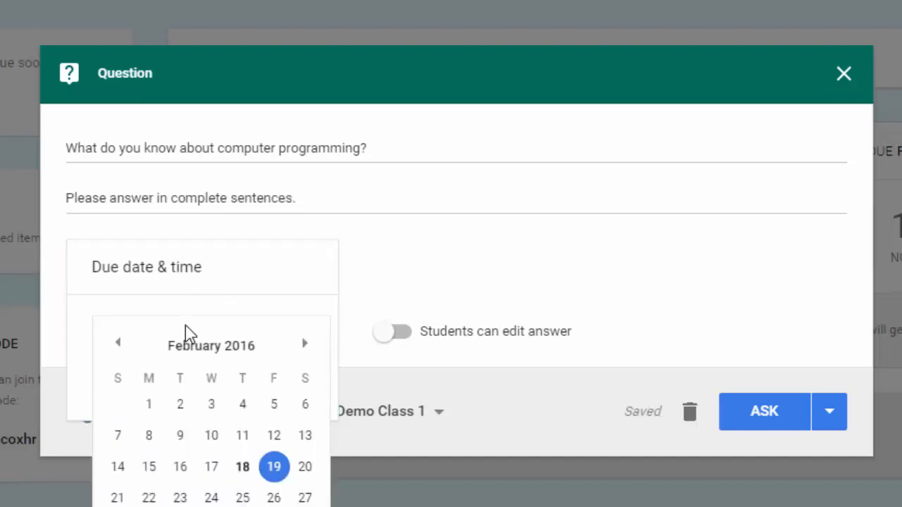
click(148, 497)
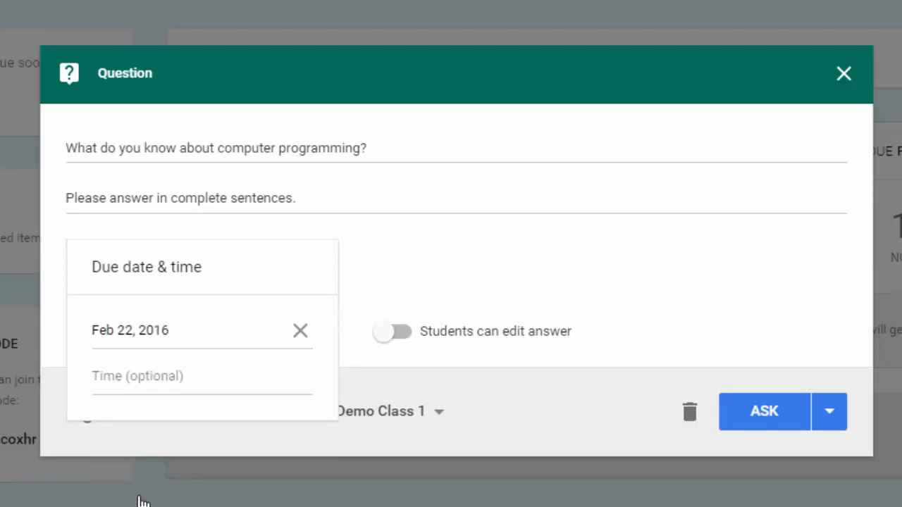
click(420, 254)
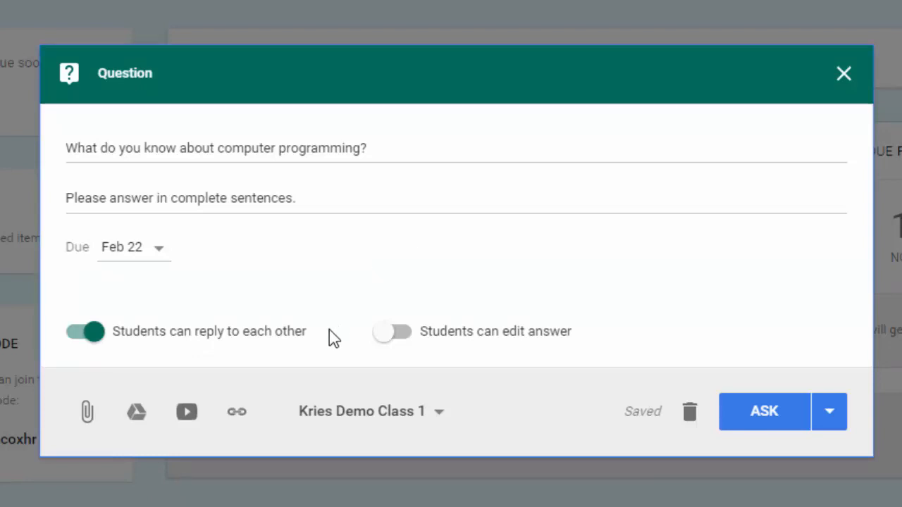
Turn off 'Students can reply to each other' and toggle 'Students can edit answer' on and back off
click(102, 338)
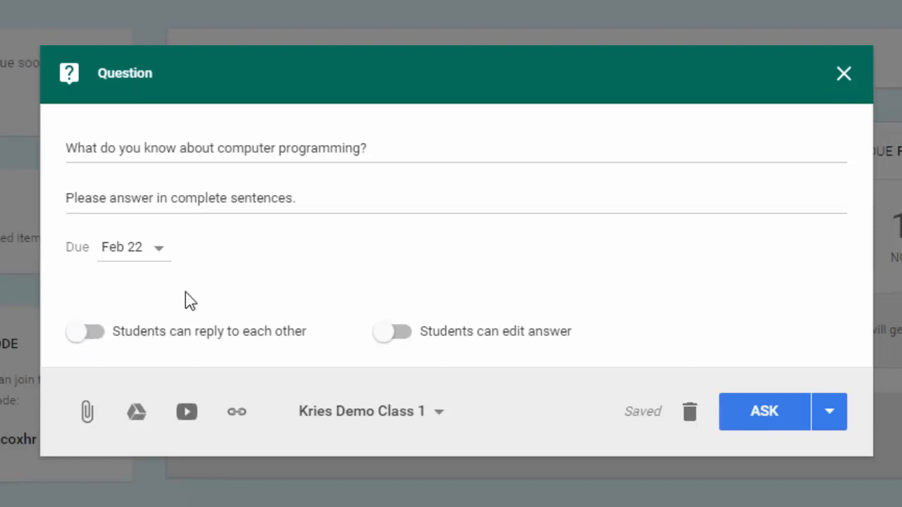
click(391, 342)
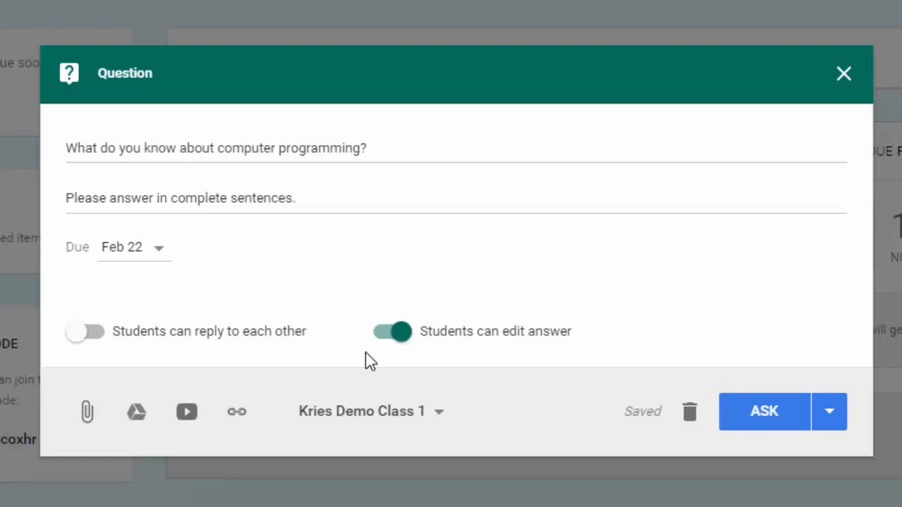
click(393, 344)
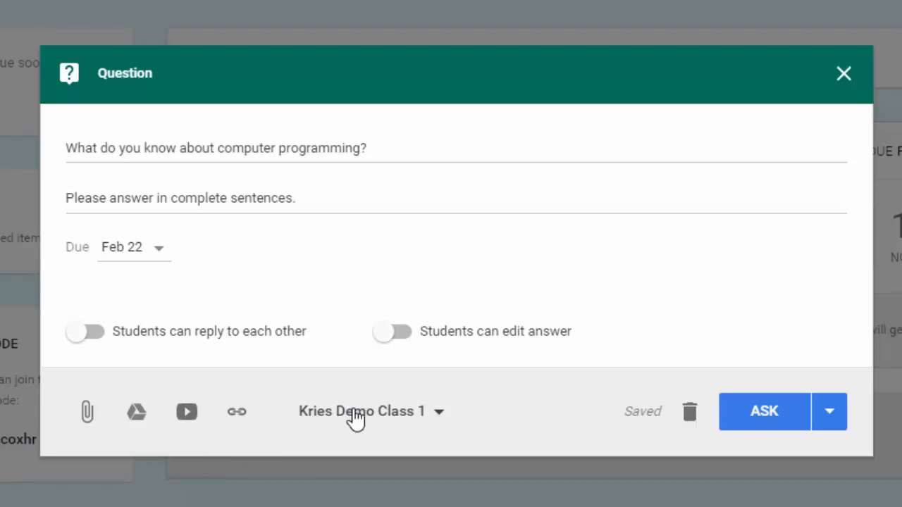
Try adding Demo Classroom and Demonstration Class as recipients, deselect them, and post the question to Kries Demo Class only
click(356, 418)
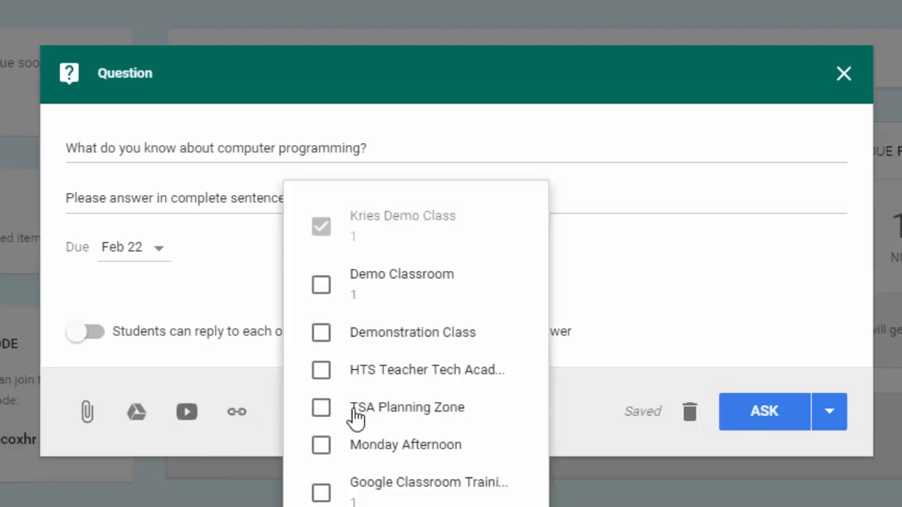
click(318, 291)
click(321, 334)
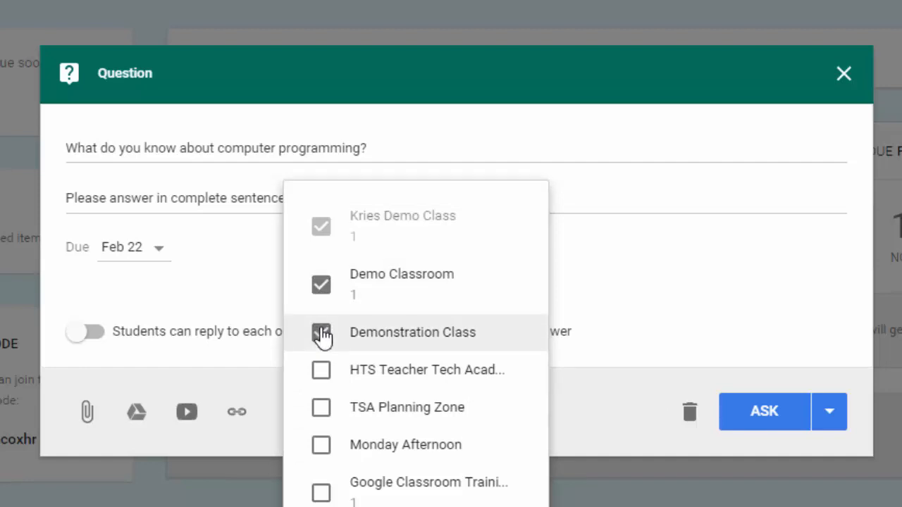
click(322, 335)
click(321, 287)
click(675, 278)
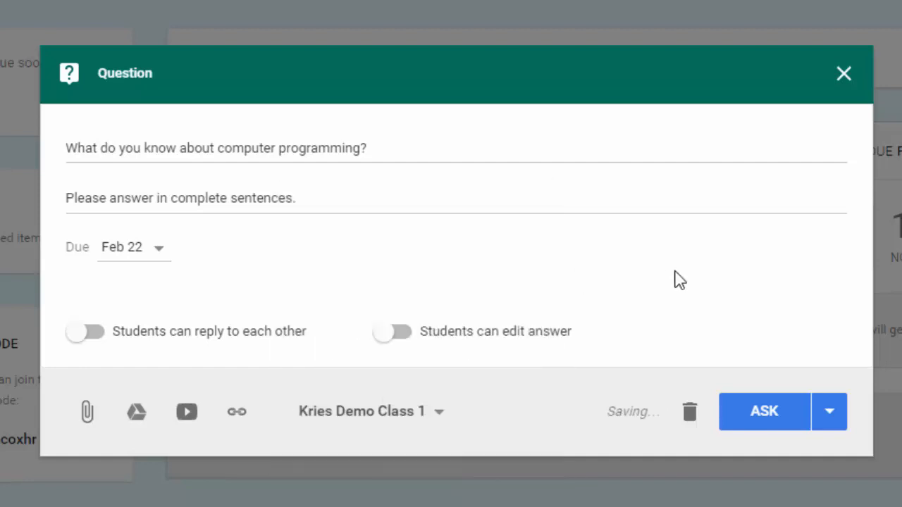
click(779, 420)
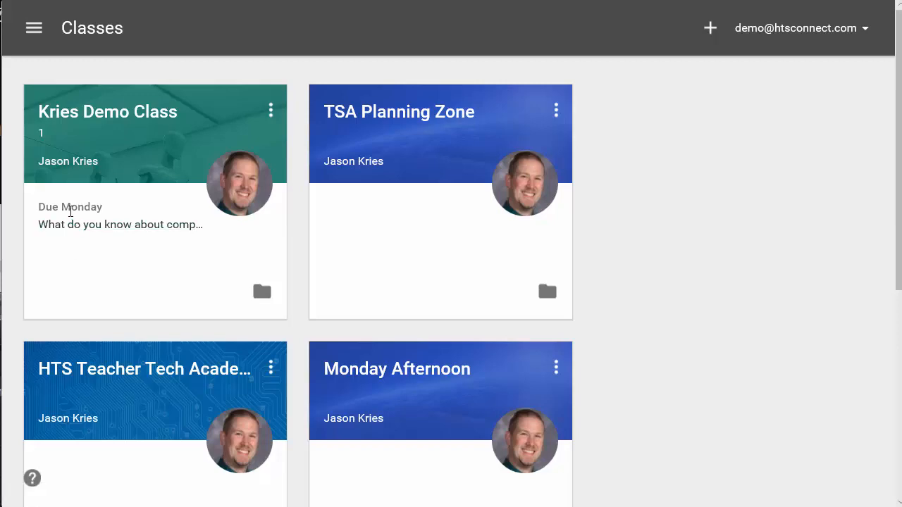
As a student, open Kries Demo Class and answer the question with "Just about everything there is to know!"
click(80, 121)
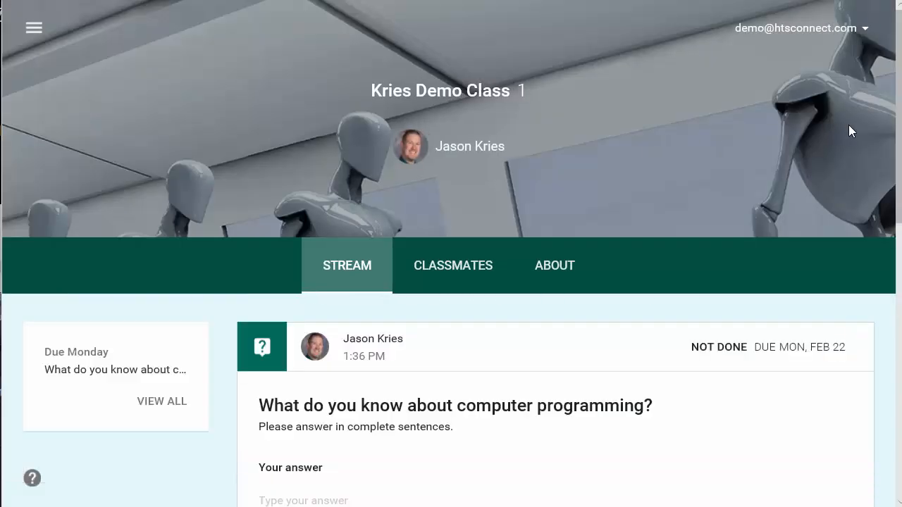
drag(900, 136, 898, 219)
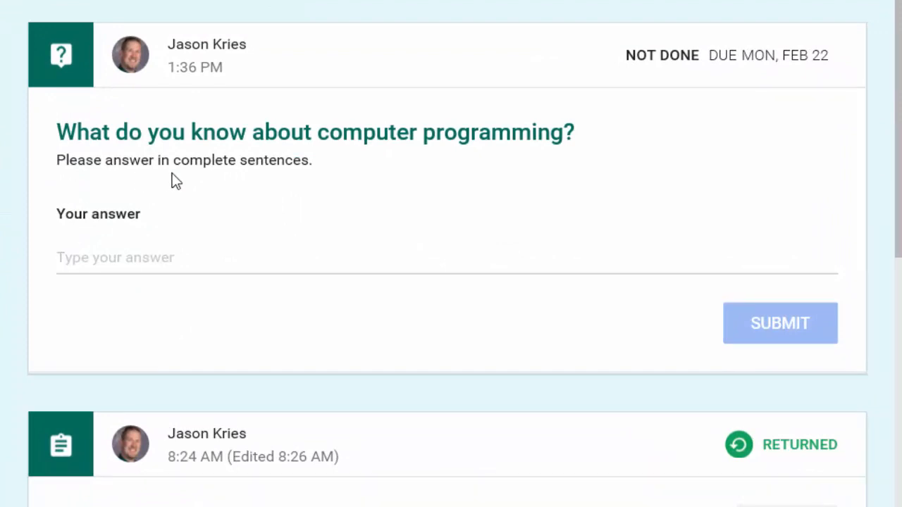
click(119, 257)
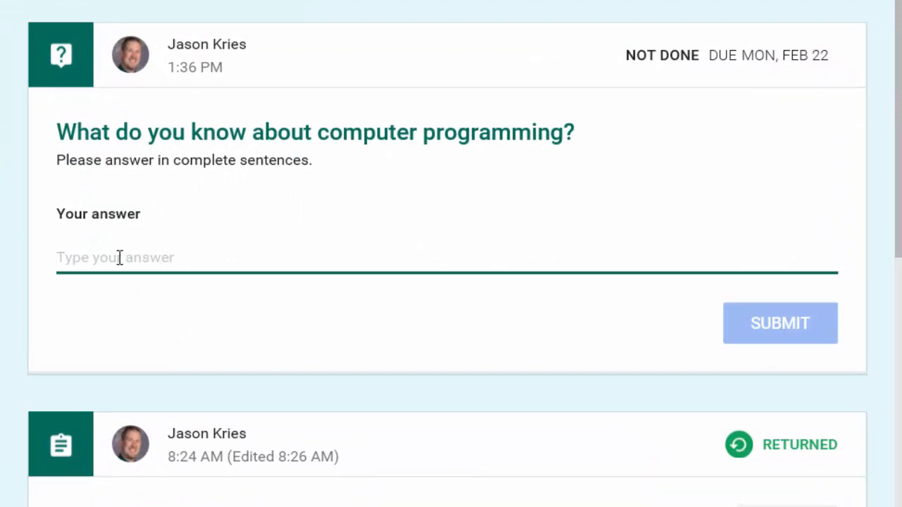
text(Just)
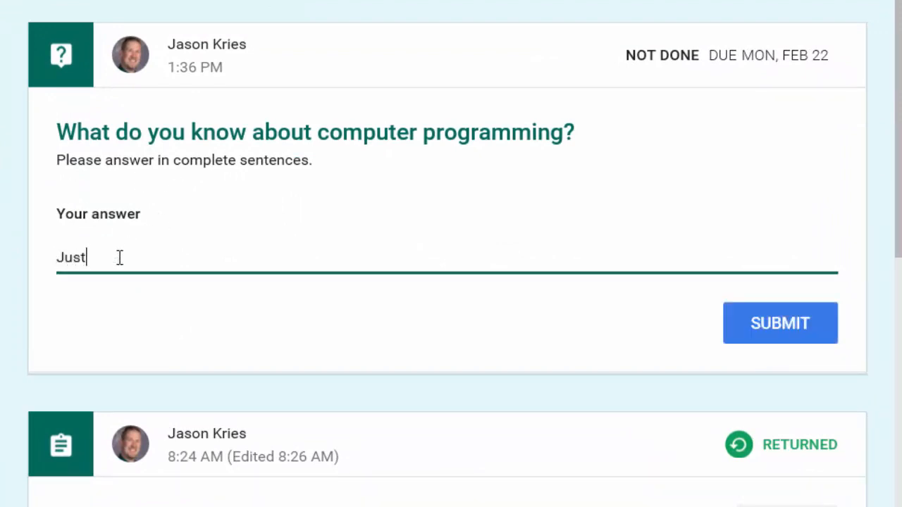
text( about everything there is )
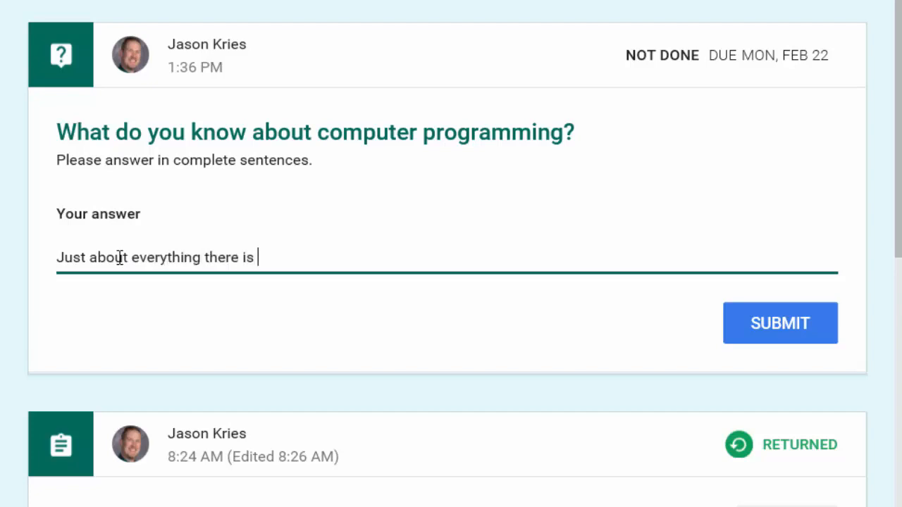
text(to know!)
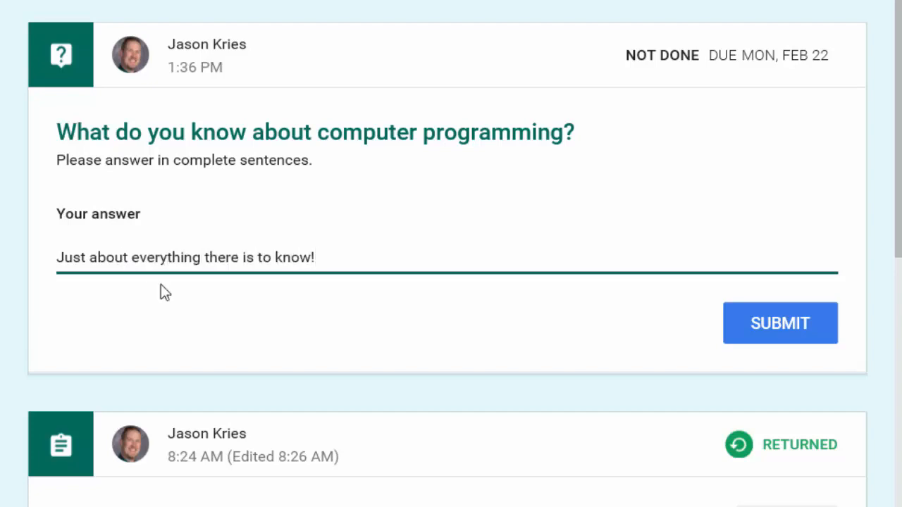
Submit the answer, backing out of the first confirmation and confirming the second
click(748, 329)
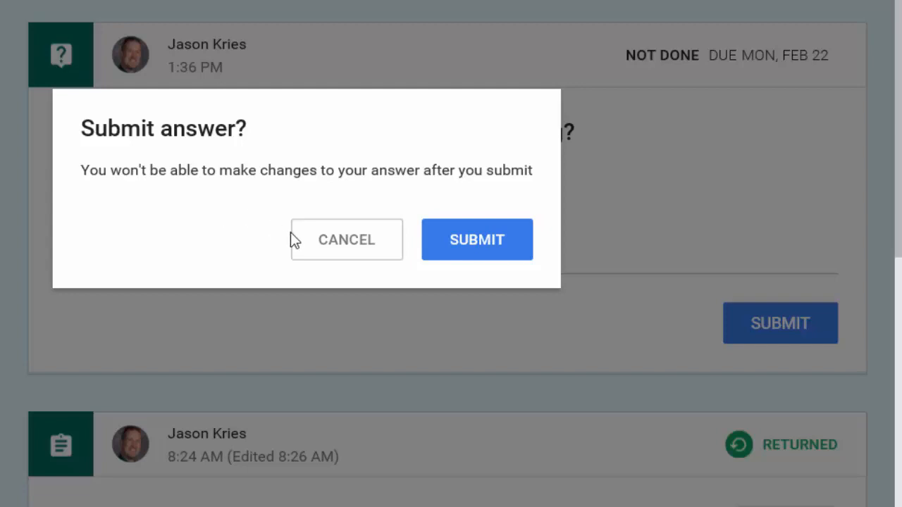
click(328, 242)
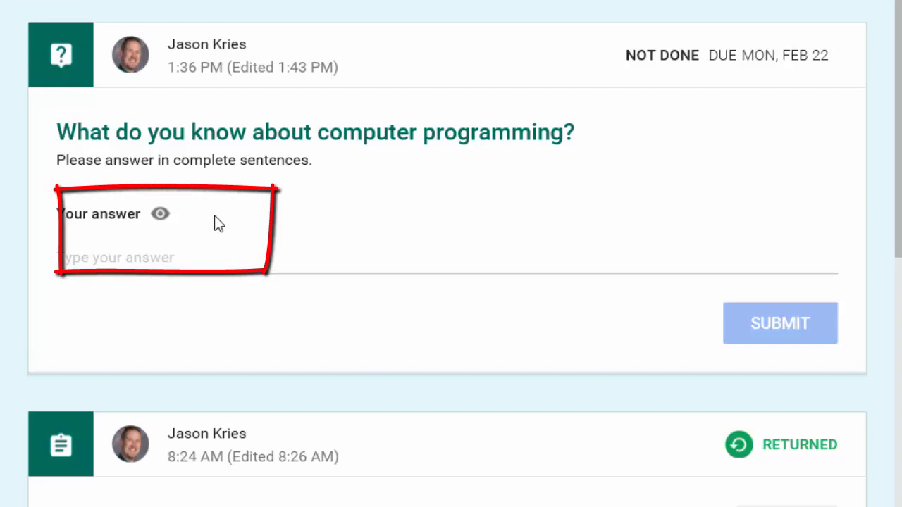
mouse_move(159, 220)
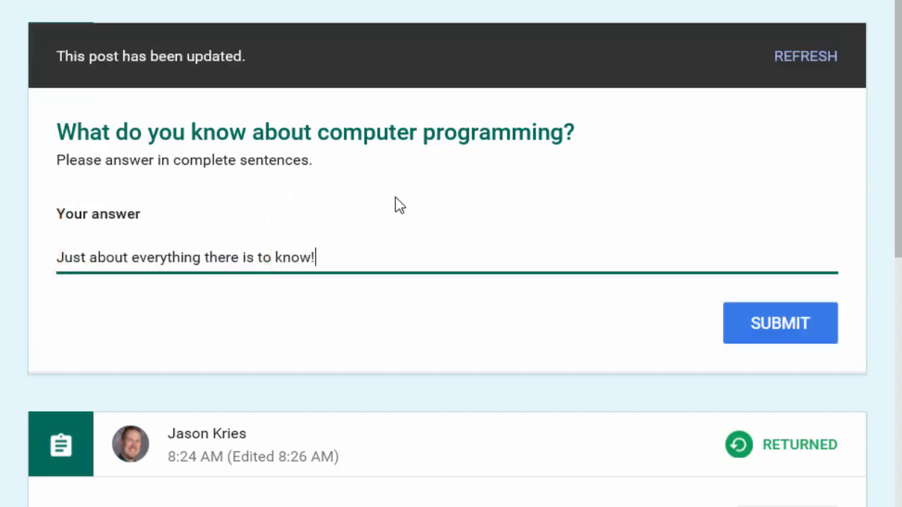
click(767, 324)
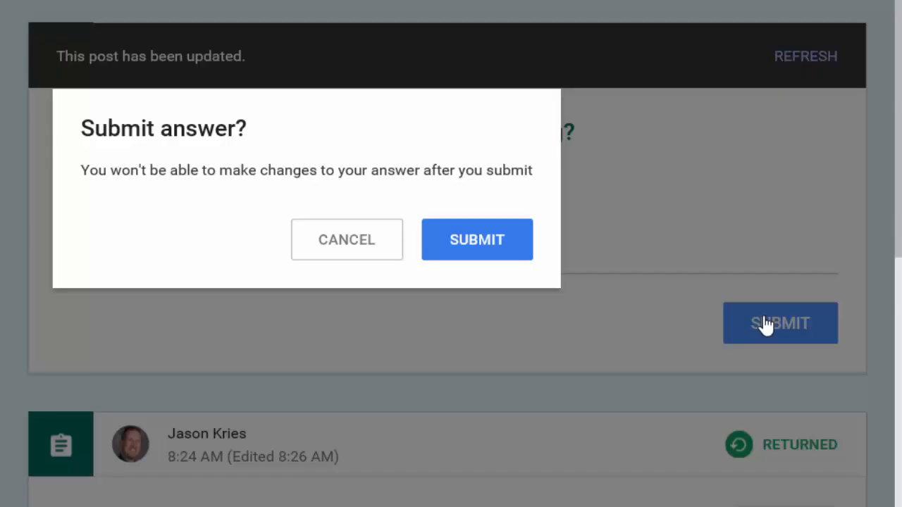
click(496, 249)
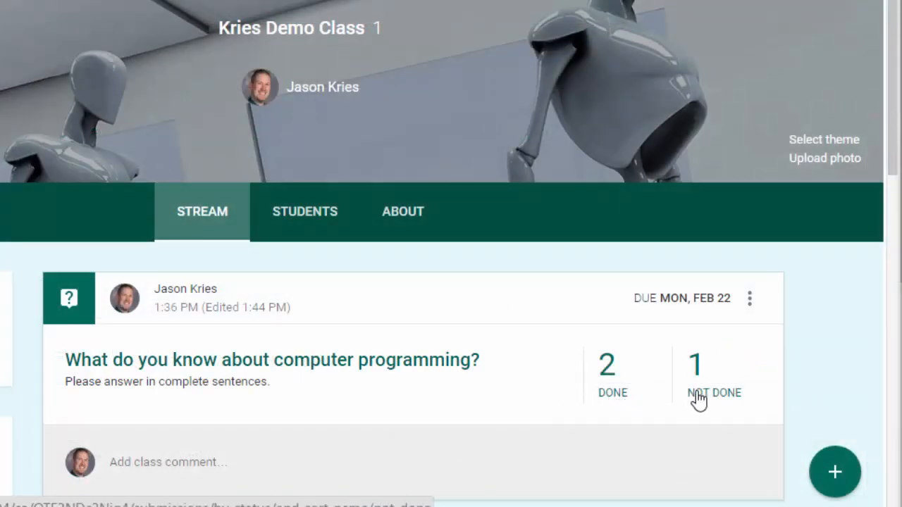
As the teacher, open the question's done answers and grade the two students 100 and 95 points
click(609, 399)
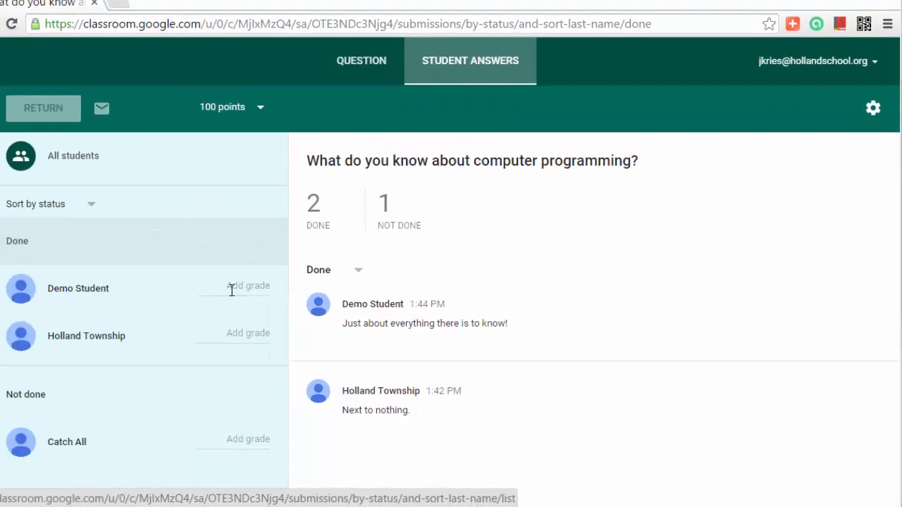
click(62, 247)
text(100)
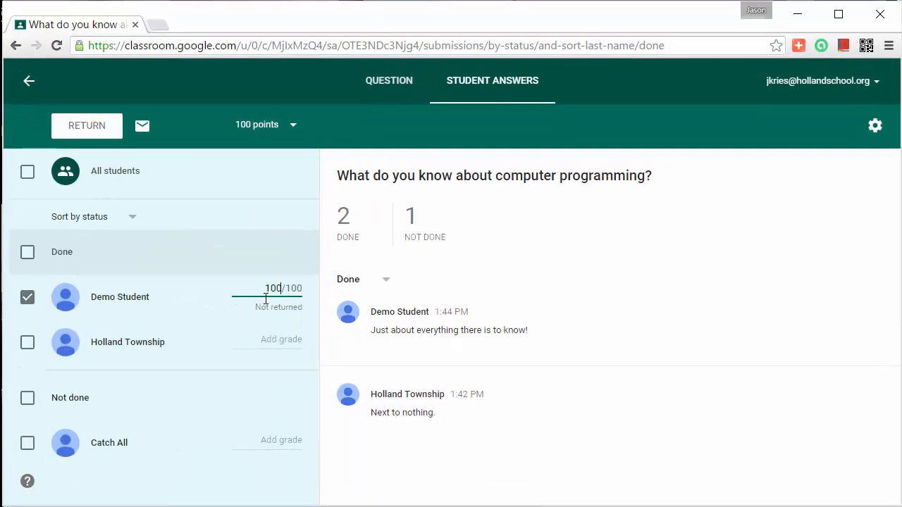
click(275, 337)
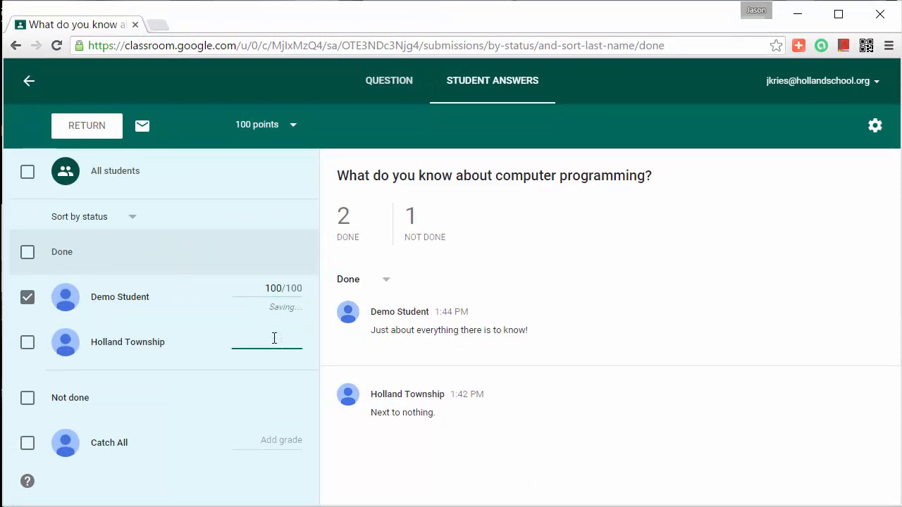
text(95)
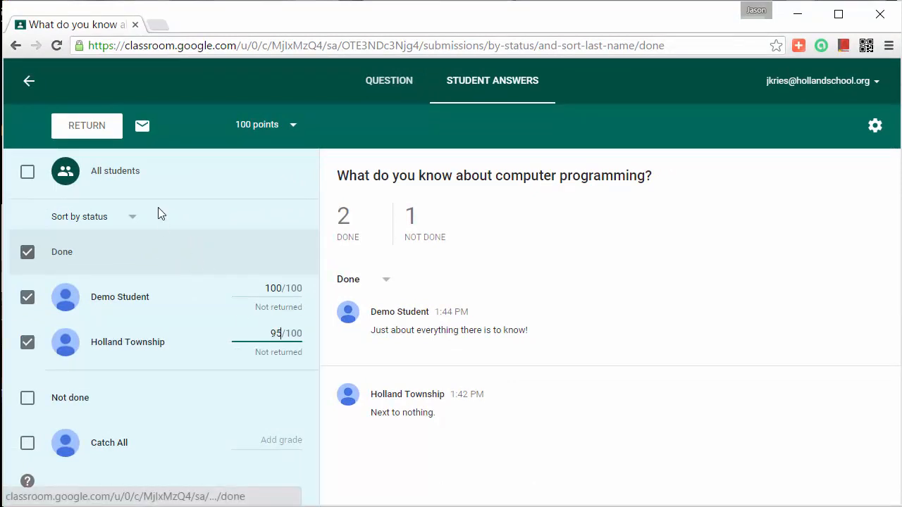
Try returning the graded work to both students and cancel
click(86, 128)
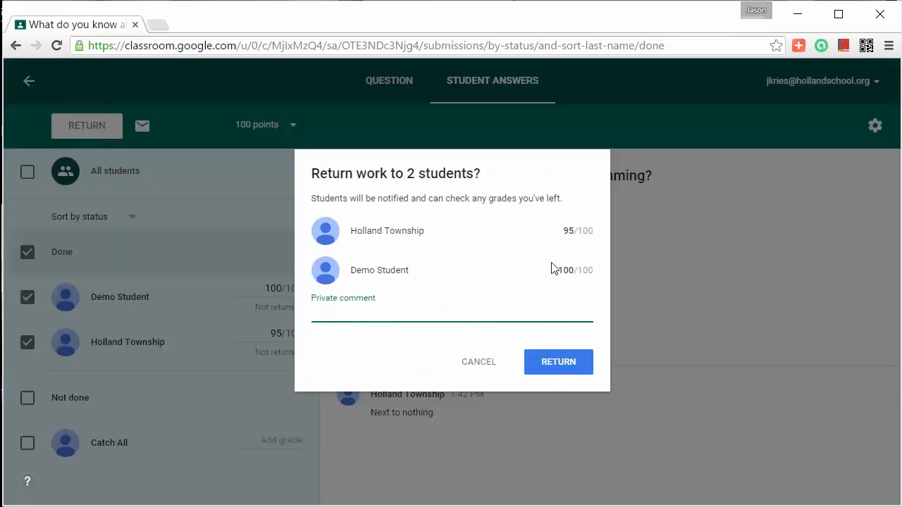
click(484, 367)
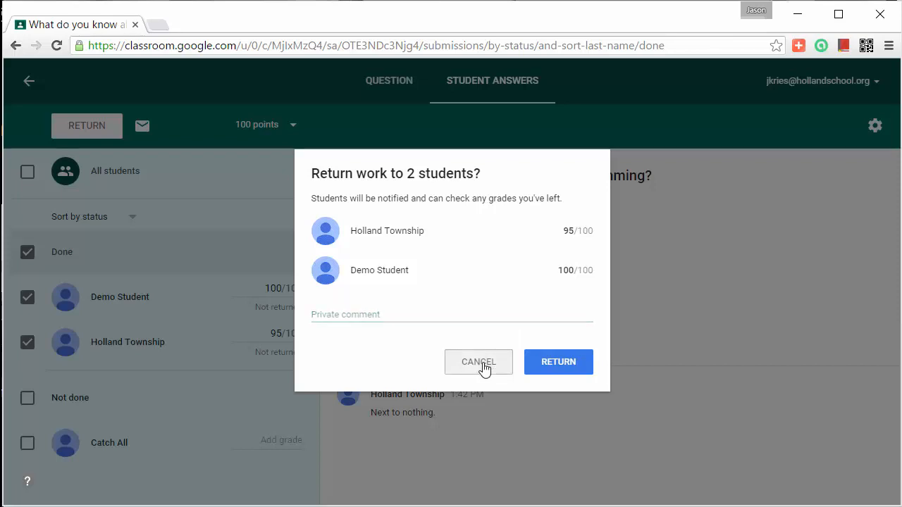